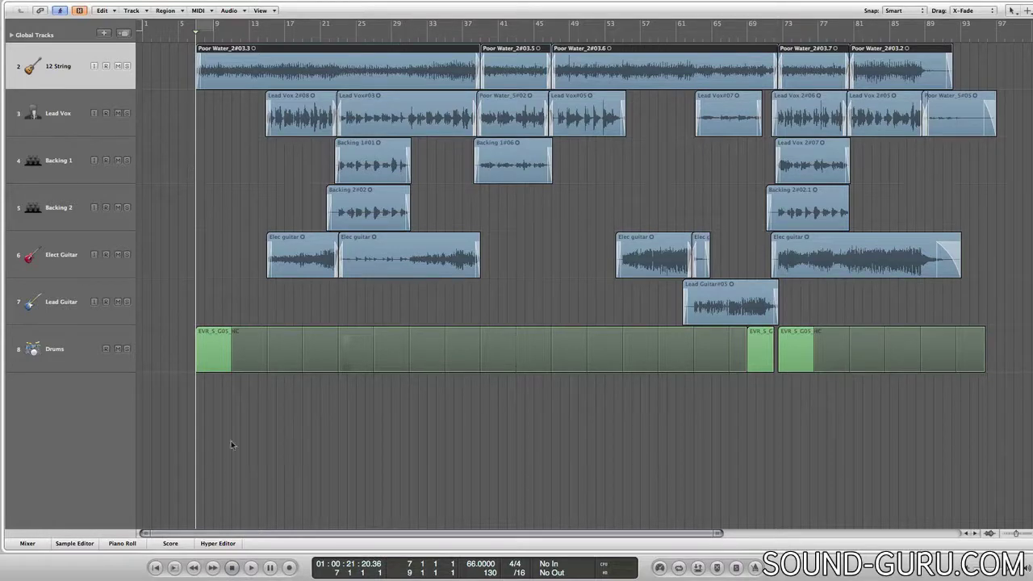
Play and stop the arrangement twice, leaving the playhead just past bar 8
{"action": "left_click", "coordinate": [251, 568]}
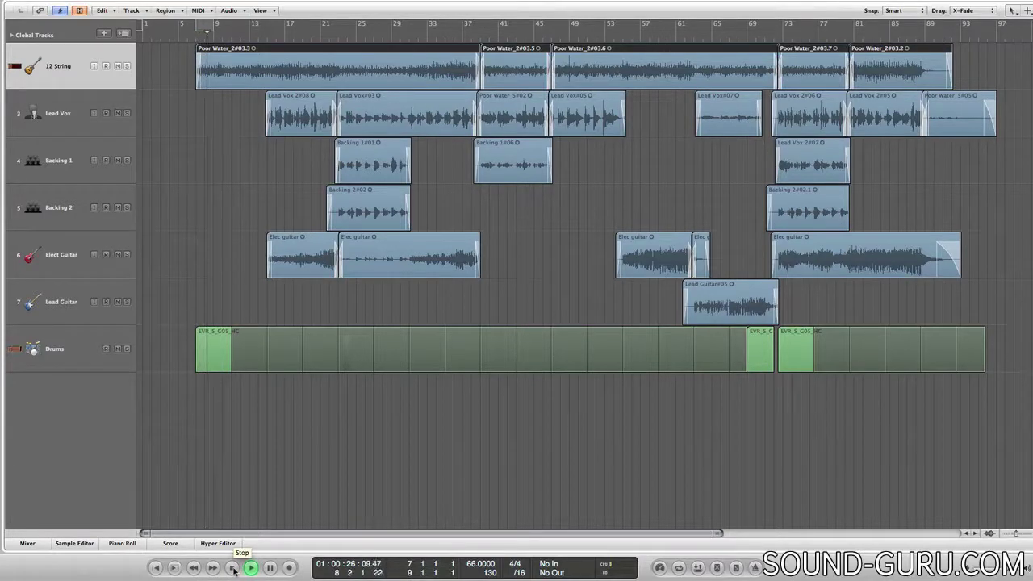
{"action": "left_click", "coordinate": [233, 568]}
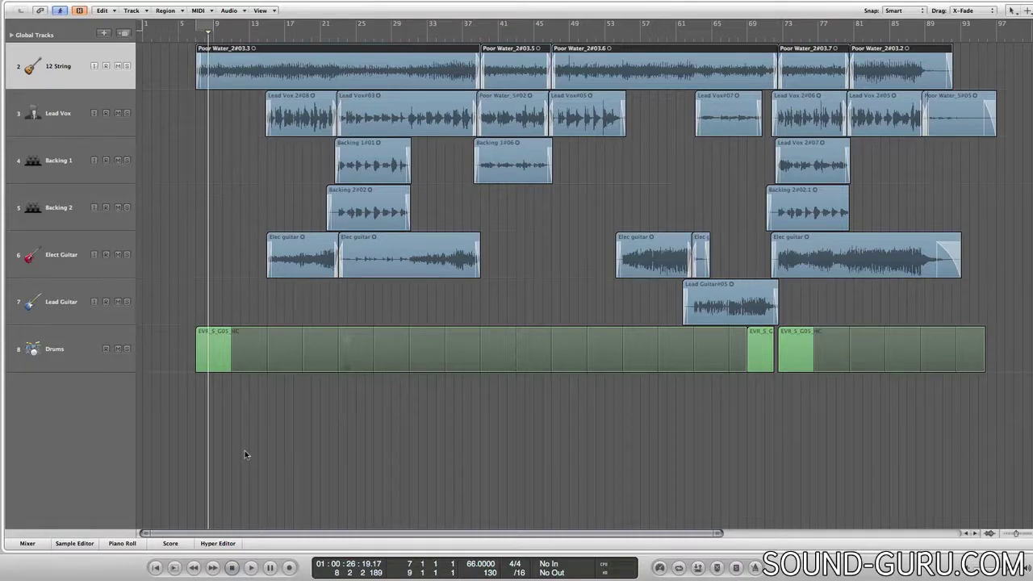
{"action": "key", "text": "space"}
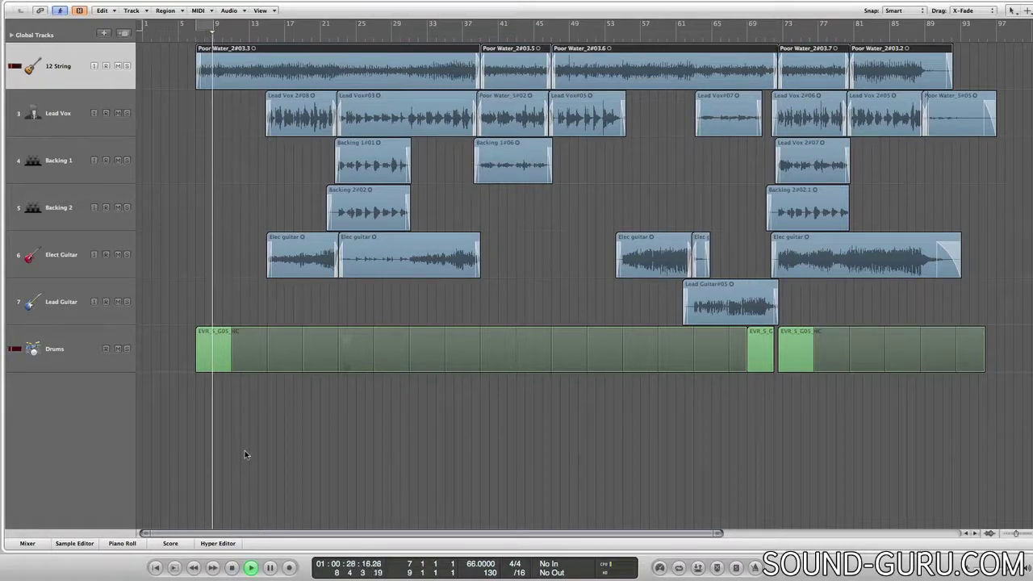
{"action": "key", "text": "space"}
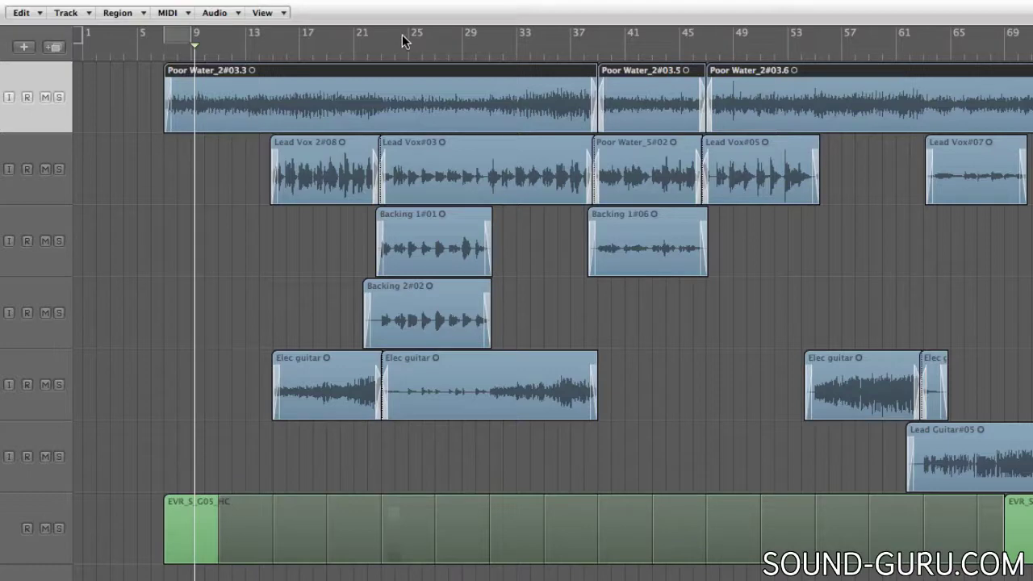
Jump the playhead via the bar ruler to bars 22, 26, 17, 29, finally bar 11
{"action": "left_click", "coordinate": [375, 52]}
{"action": "left_click", "coordinate": [458, 51]}
{"action": "left_click", "coordinate": [318, 50]}
{"action": "left_click", "coordinate": [473, 52]}
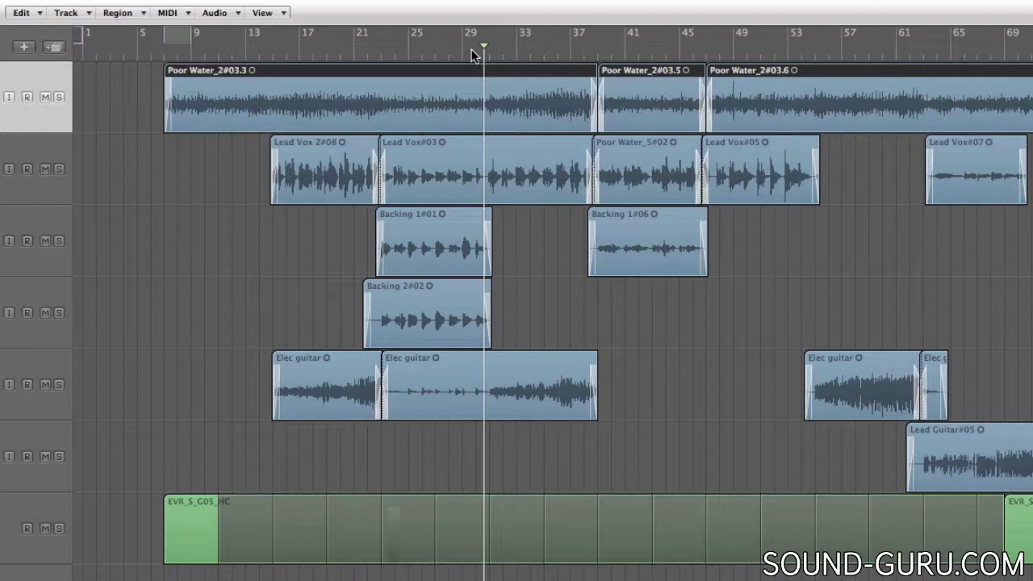
{"action": "left_click", "coordinate": [228, 51]}
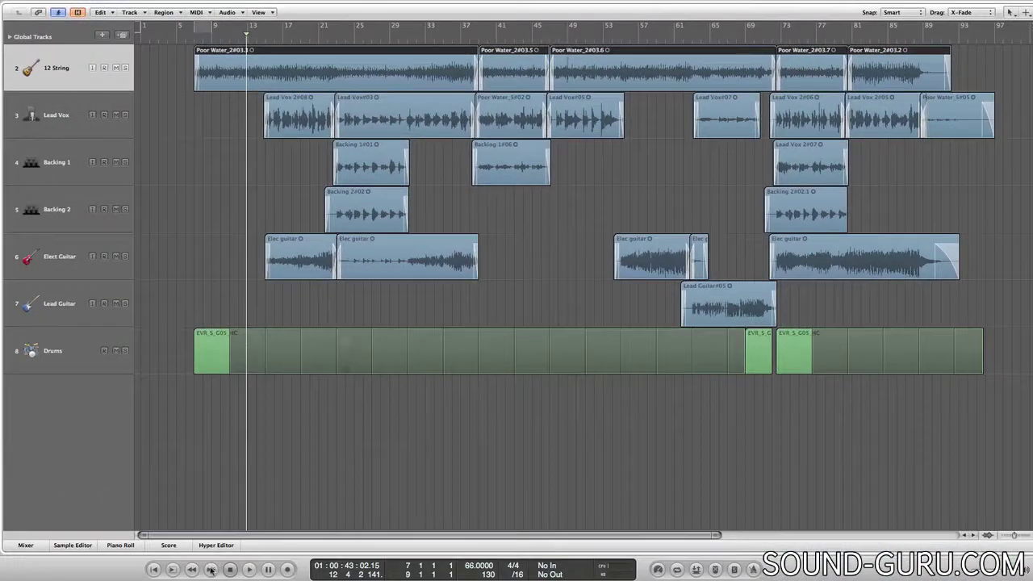
Step the playhead forward to bar 15 and beyond, then back to bar 13
{"action": "left_click", "coordinate": [210, 569]}
{"action": "left_click", "coordinate": [210, 570]}
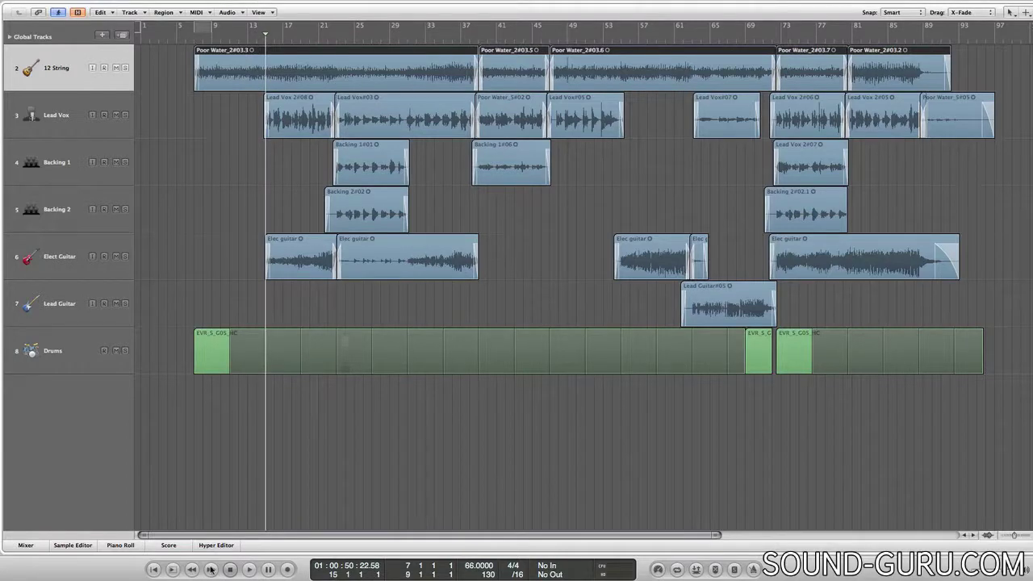
{"action": "left_click", "coordinate": [211, 570]}
{"action": "left_click", "coordinate": [193, 570]}
{"action": "left_click", "coordinate": [192, 570]}
{"action": "left_click", "coordinate": [192, 570]}
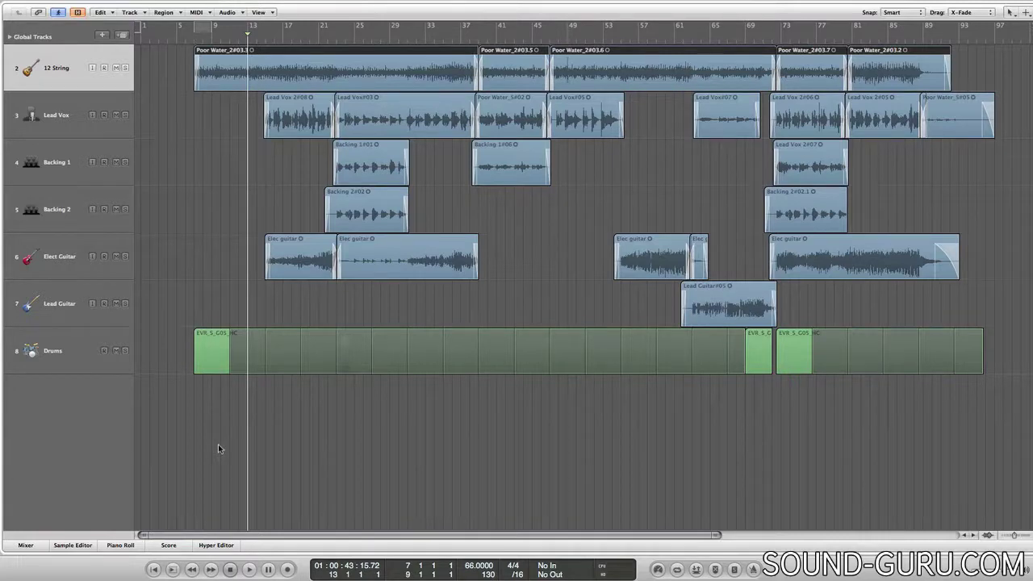
Move bar by bar with period and comma, stop, then return the playhead to bar 1
{"action": "key", "text": "period"}
{"action": "key", "text": "period"}
{"action": "key", "text": "period"}
{"action": "key", "text": "period"}
{"action": "key", "text": "period"}
{"action": "key", "text": "period"}
{"action": "key", "text": "period"}
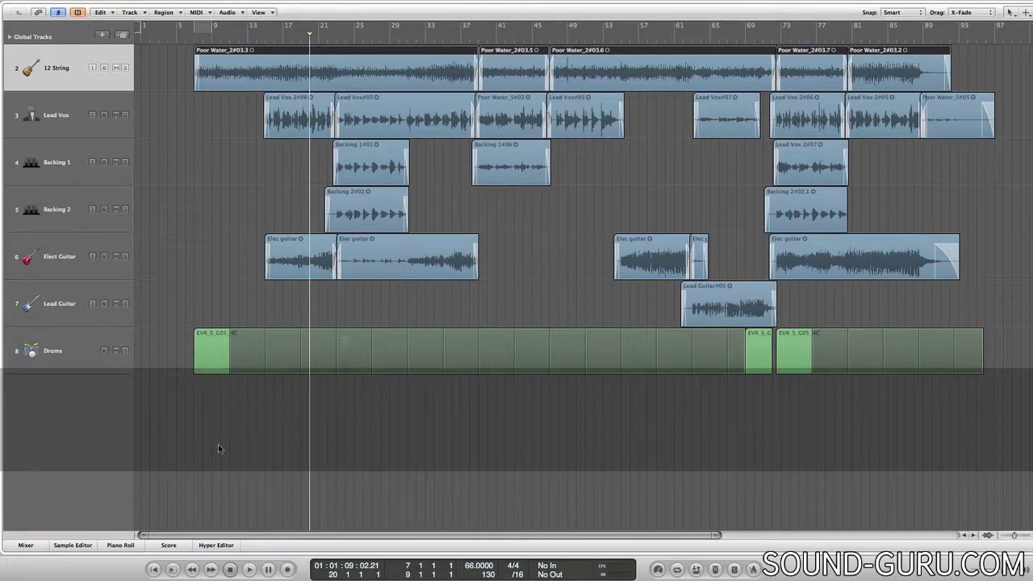
{"action": "key", "text": "comma"}
{"action": "key", "text": "comma"}
{"action": "key", "text": "comma"}
{"action": "key", "text": "comma"}
{"action": "key", "text": "comma"}
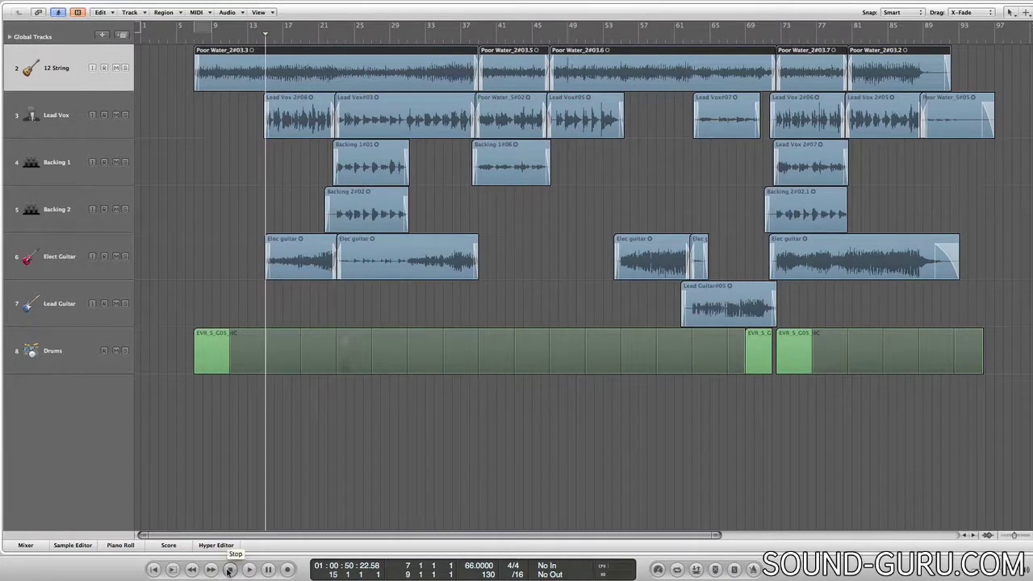
{"action": "left_click", "coordinate": [229, 570]}
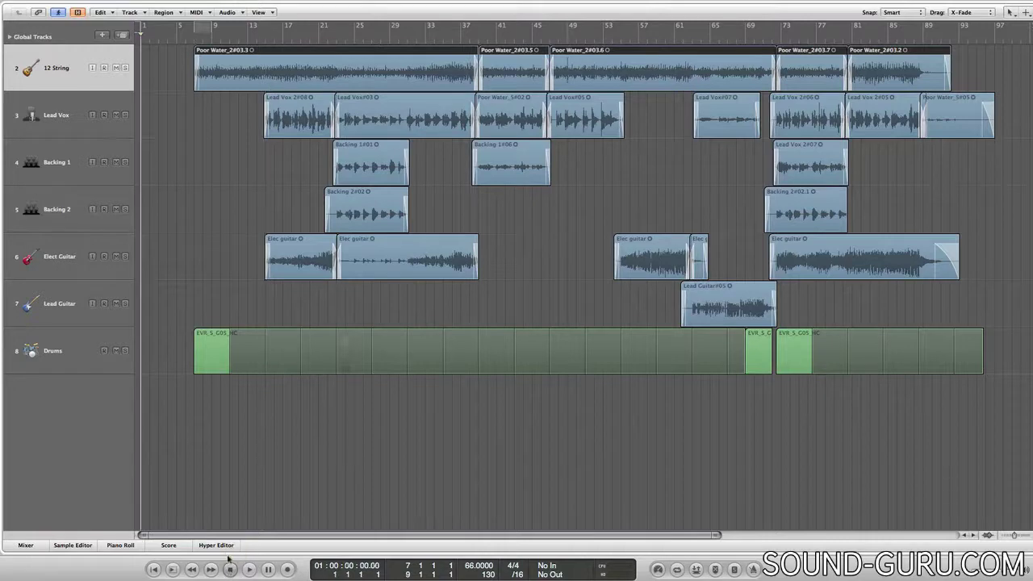
{"action": "left_click", "coordinate": [262, 37]}
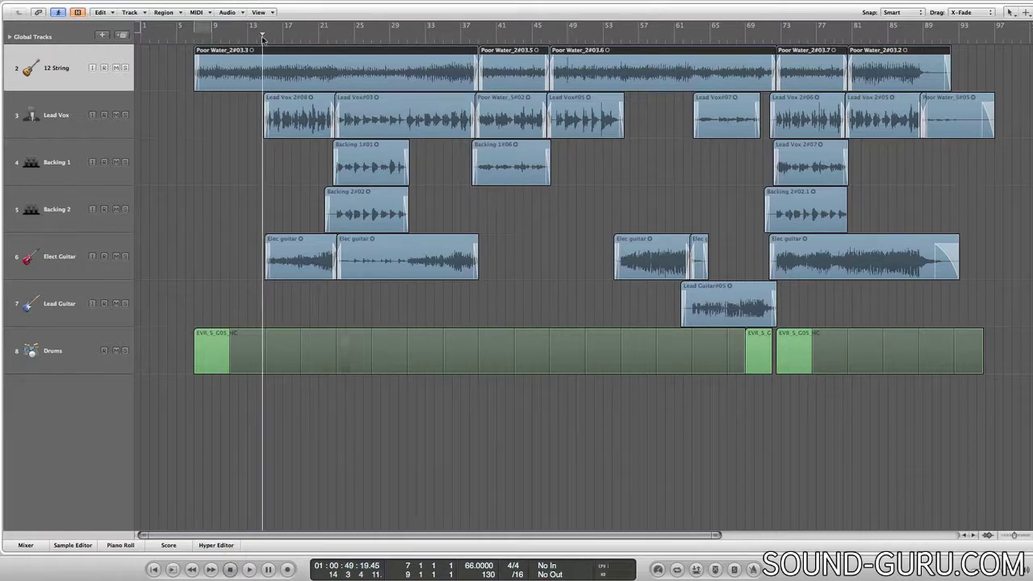
{"action": "key", "text": "Return"}
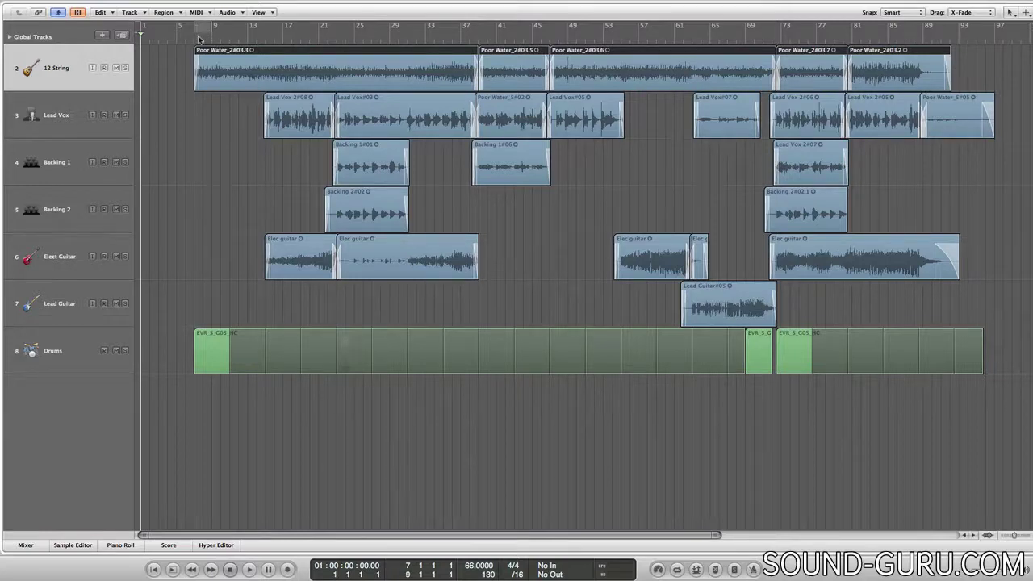
Create a cycle range starting at bar 7, play it, and extend it to bar 11
{"action": "left_click_drag", "start_coordinate": [196, 31], "coordinate": [212, 30]}
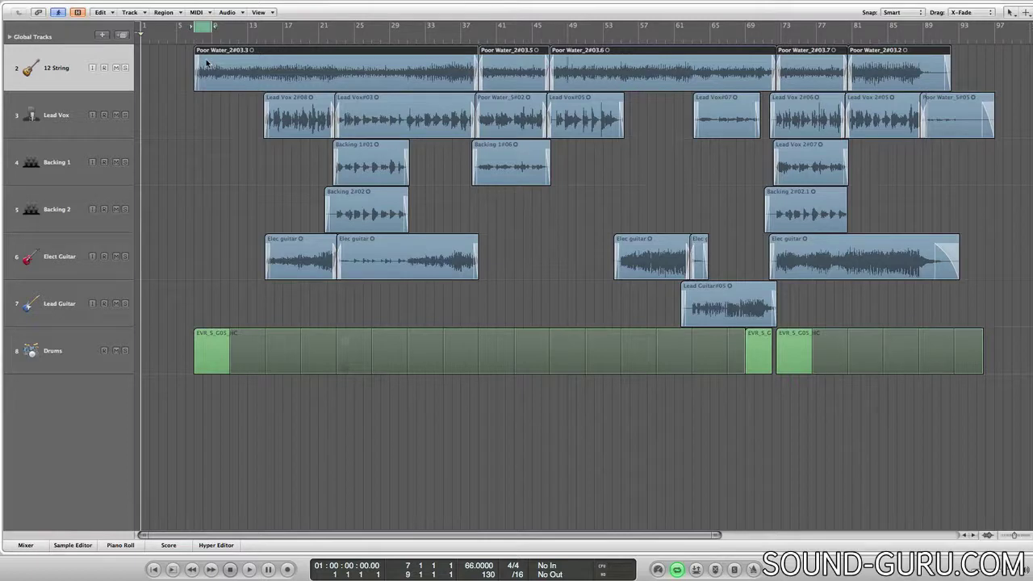
{"action": "key", "text": "space"}
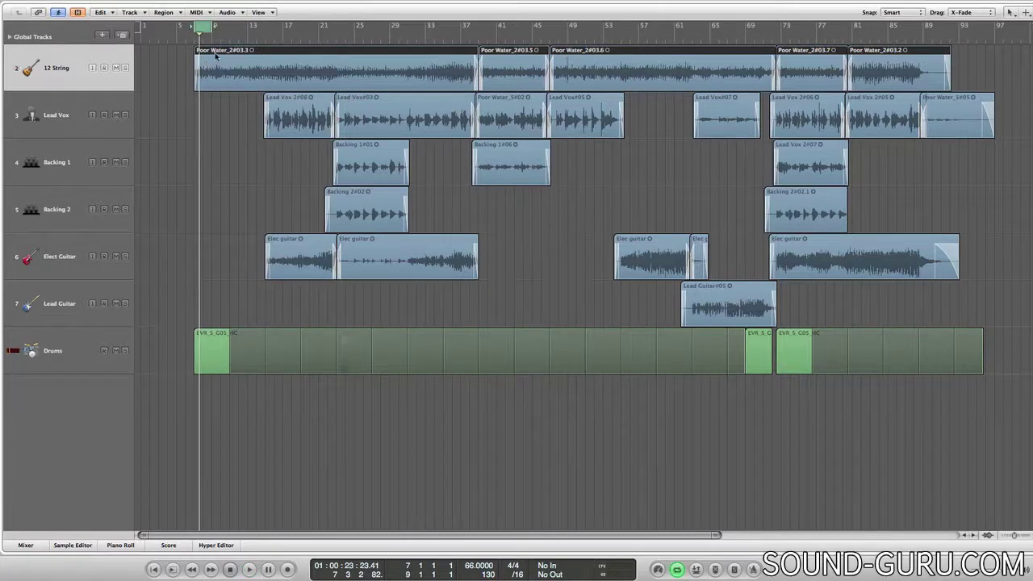
{"action": "mouse_move", "coordinate": [212, 26]}
{"action": "left_mouse_down"}
{"action": "mouse_move", "coordinate": [231, 26]}
{"action": "mouse_move", "coordinate": [197, 28]}
{"action": "left_mouse_up"}
Toggle cycle mode with C and the transport Cycle button, ending with Cycle off
{"action": "key", "text": "c"}
{"action": "key", "text": "c"}
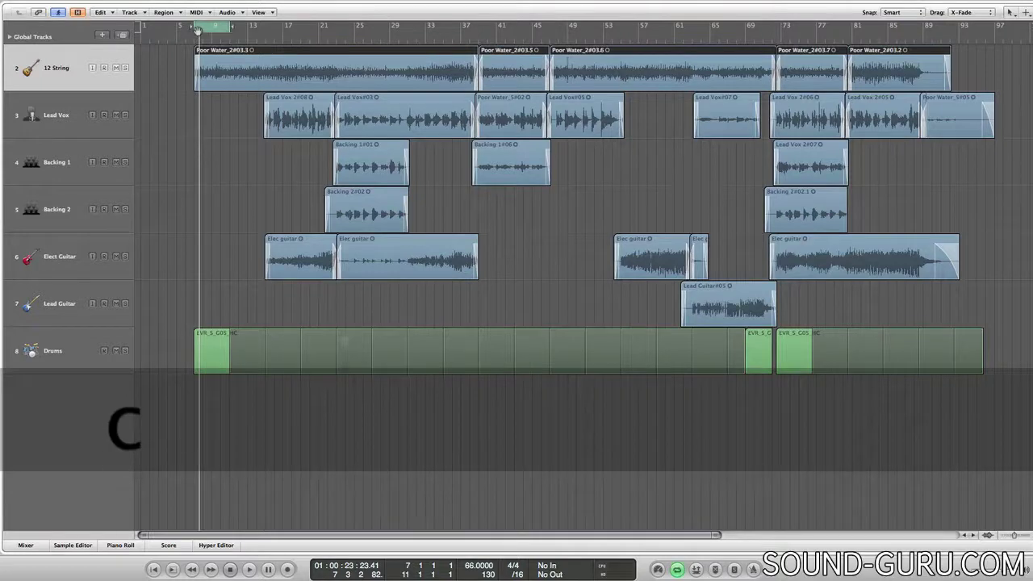
{"action": "left_click", "coordinate": [198, 30]}
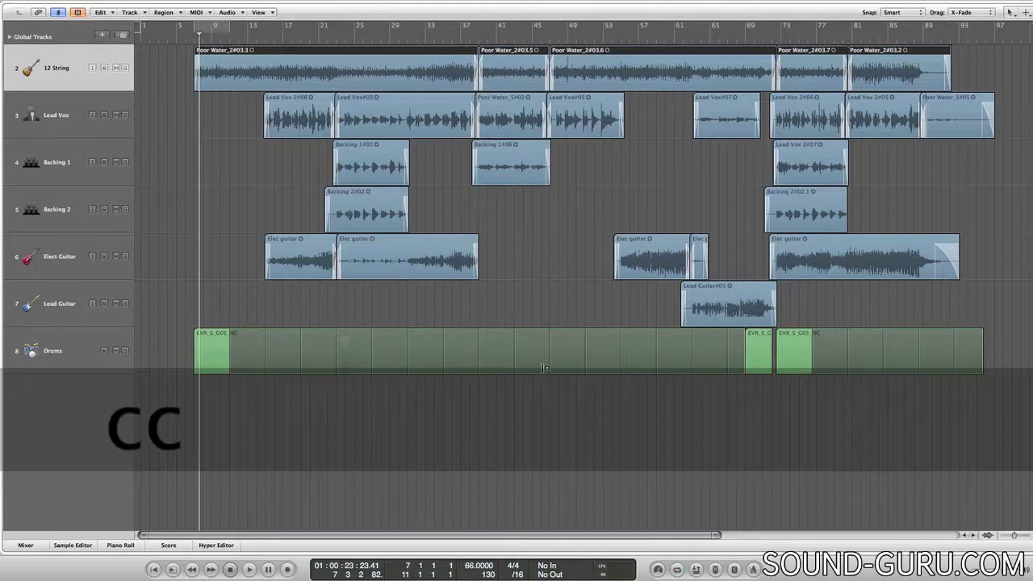
{"action": "left_click", "coordinate": [676, 569]}
{"action": "left_click", "coordinate": [677, 570]}
{"action": "left_click", "coordinate": [677, 571]}
{"action": "left_click", "coordinate": [676, 571]}
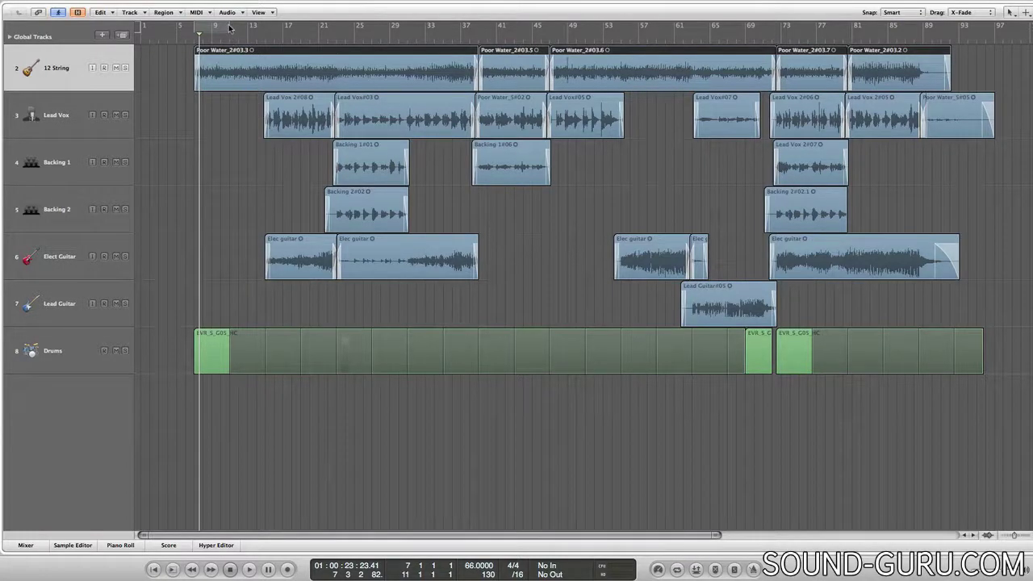
Turn the bars 7–11 range into a skip-cycle region by dragging right-to-left
{"action": "left_click_drag", "start_coordinate": [229, 27], "coordinate": [230, 27]}
{"action": "left_click", "coordinate": [229, 29]}
{"action": "left_click_drag", "start_coordinate": [229, 28], "coordinate": [196, 30]}
Play briefly from bar 5, then move the skip-cycle region to bars 15–23
{"action": "double_click", "coordinate": [185, 41]}
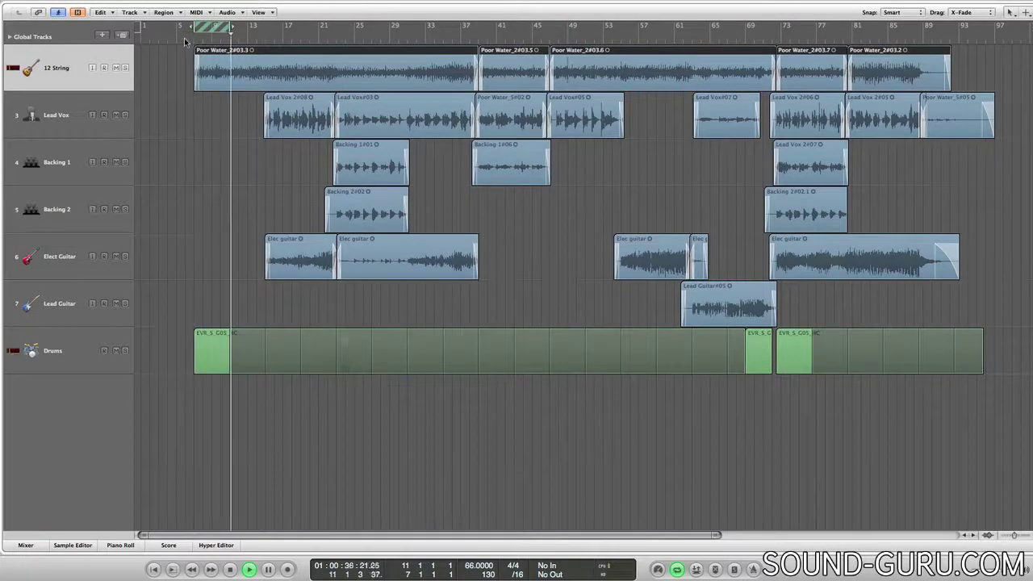
{"action": "key", "text": "space"}
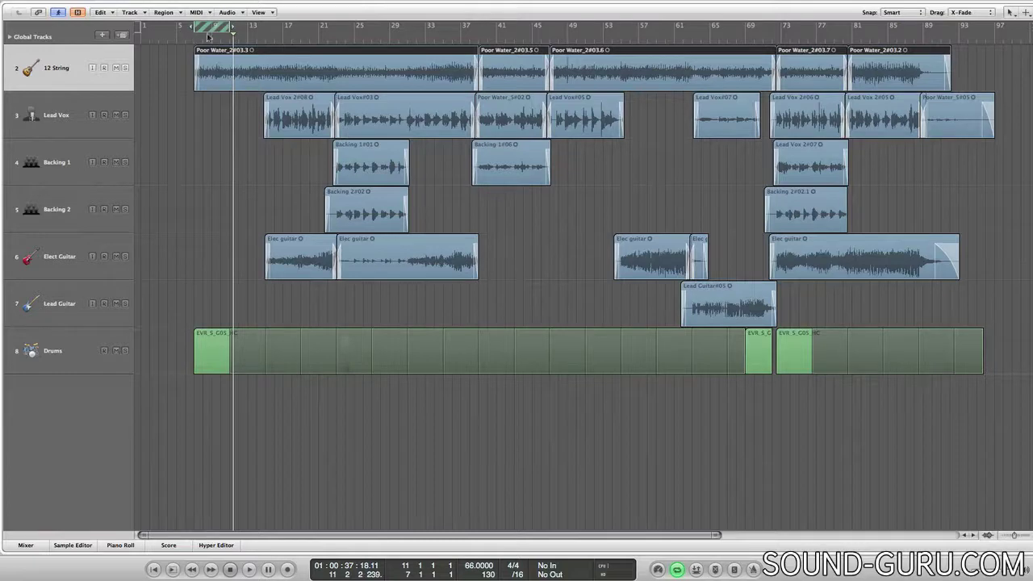
{"action": "left_click_drag", "start_coordinate": [213, 27], "coordinate": [333, 28]}
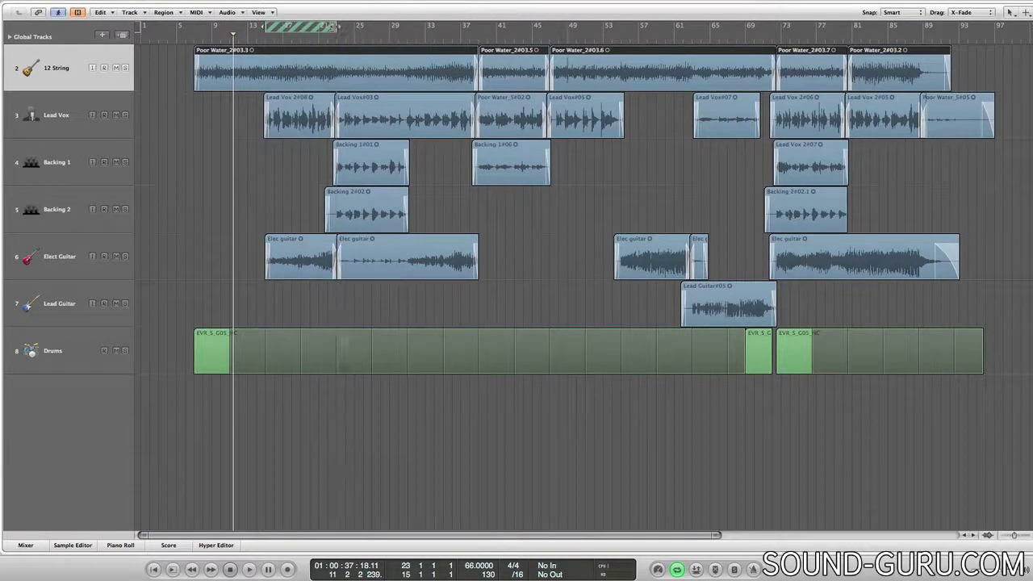